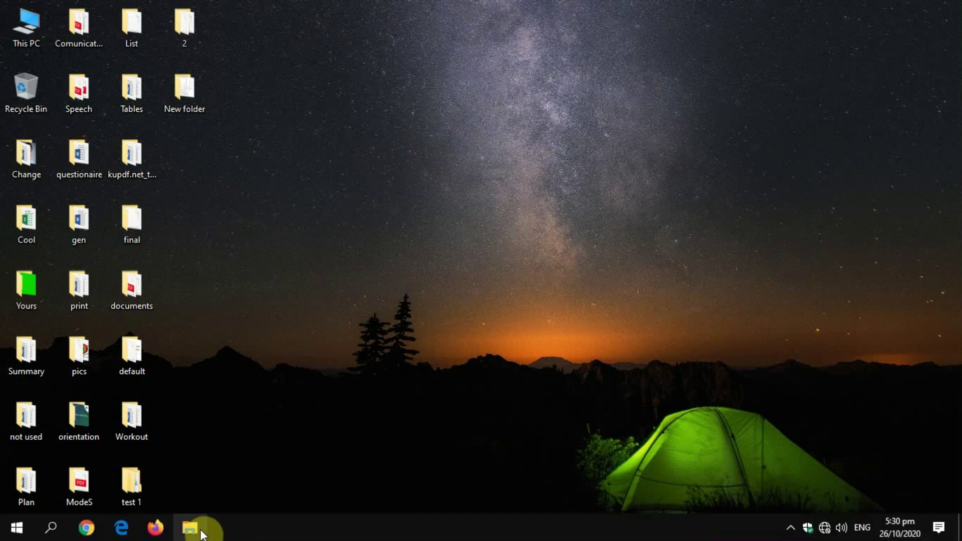
Open the Desktop folder and select the folders from 2 through New folder.
left_click(200, 532)
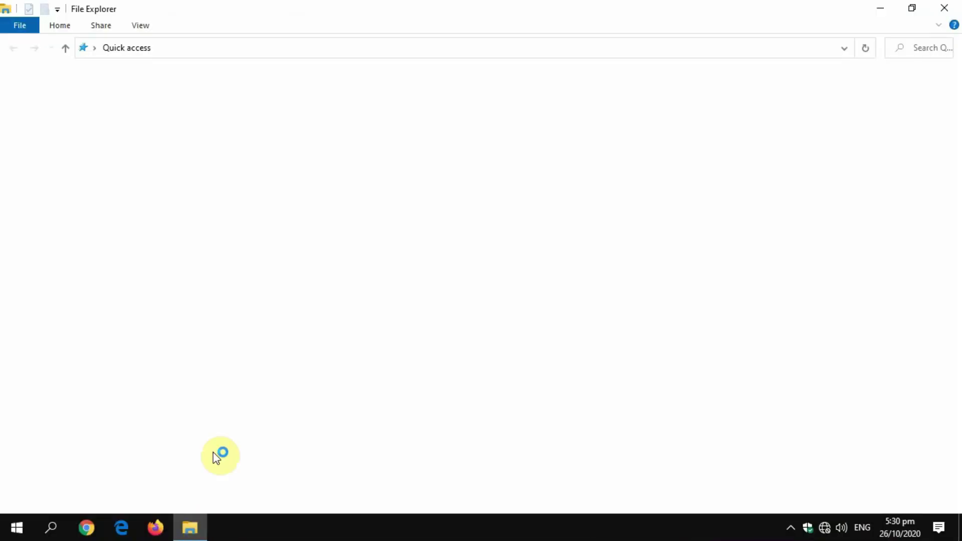
left_click(66, 103)
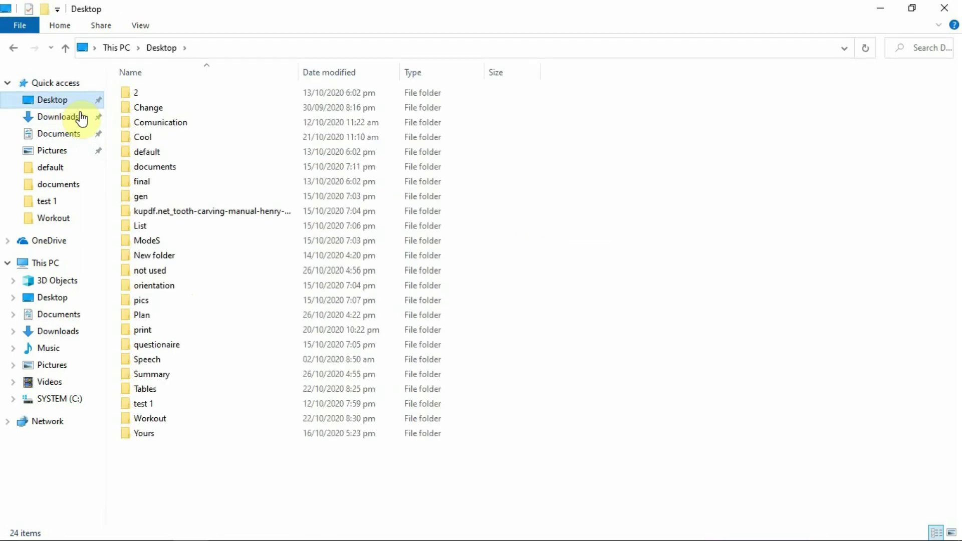
left_click(182, 92)
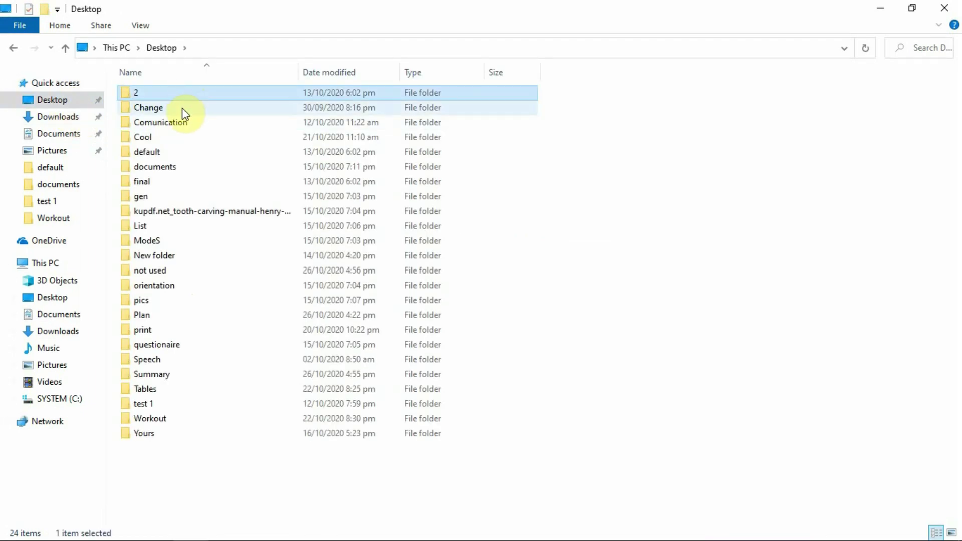
left_click(182, 107, "ctrl")
left_click(182, 122, "ctrl")
left_click(180, 138, "ctrl")
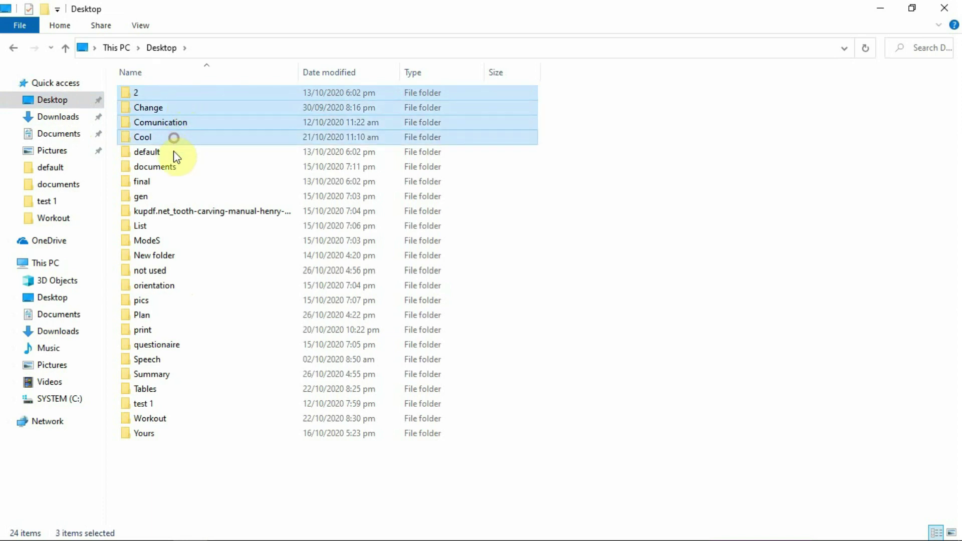
left_click(176, 153, "ctrl")
left_click(173, 167, "ctrl")
left_click(171, 182, "ctrl")
left_click(171, 201, "ctrl")
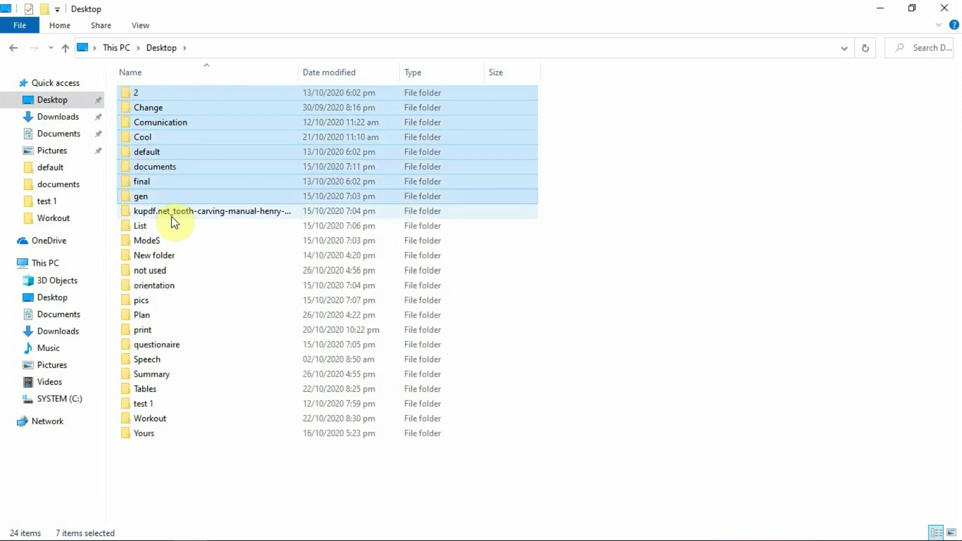
left_click(171, 215, "ctrl")
left_click(168, 225, "ctrl")
left_click(171, 240, "ctrl")
left_click(171, 256, "ctrl")
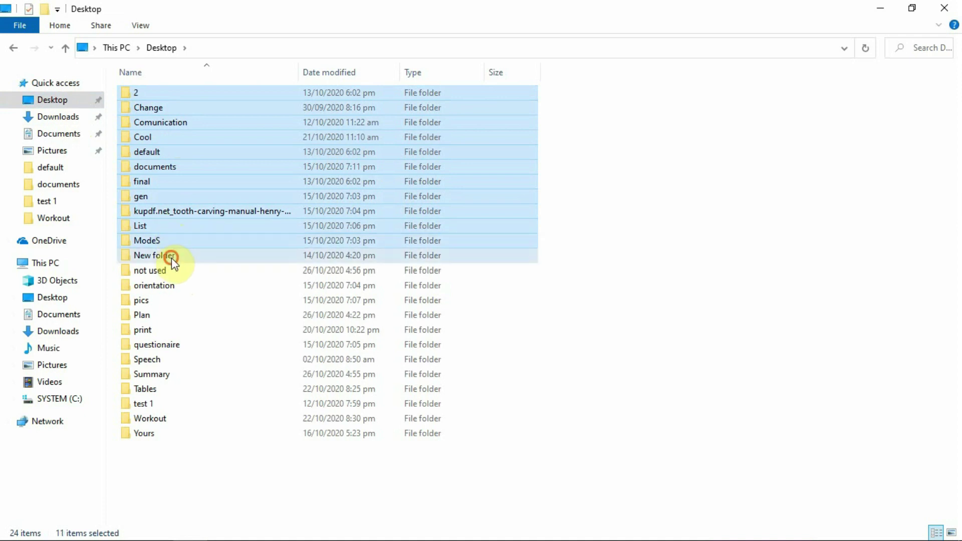
Add the remaining folders, not used through Yours, to the selection.
left_click(168, 268, "ctrl")
left_click(166, 284, "ctrl")
left_click(163, 302, "ctrl")
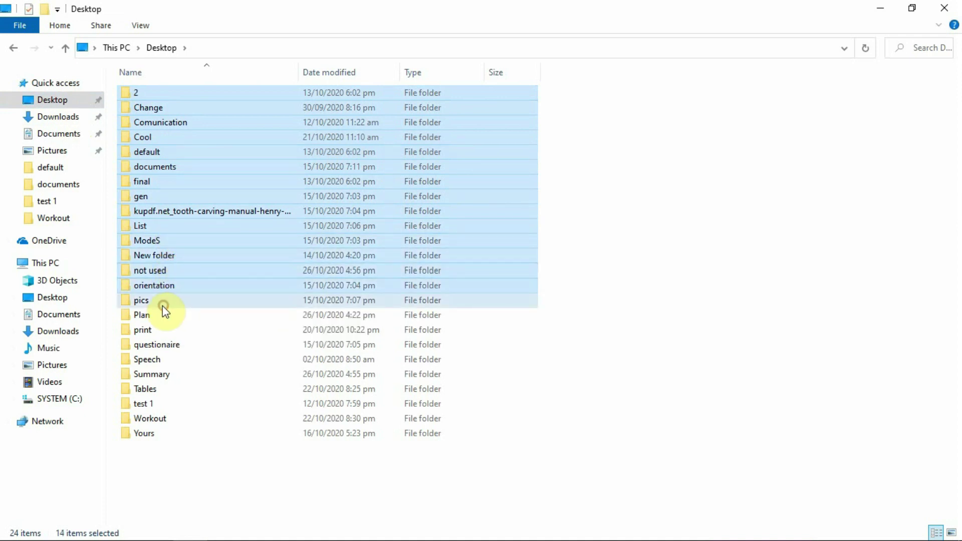
left_click(159, 315, "ctrl")
left_click(157, 330, "ctrl")
left_click(159, 344, "ctrl")
left_click(159, 344, "ctrl")
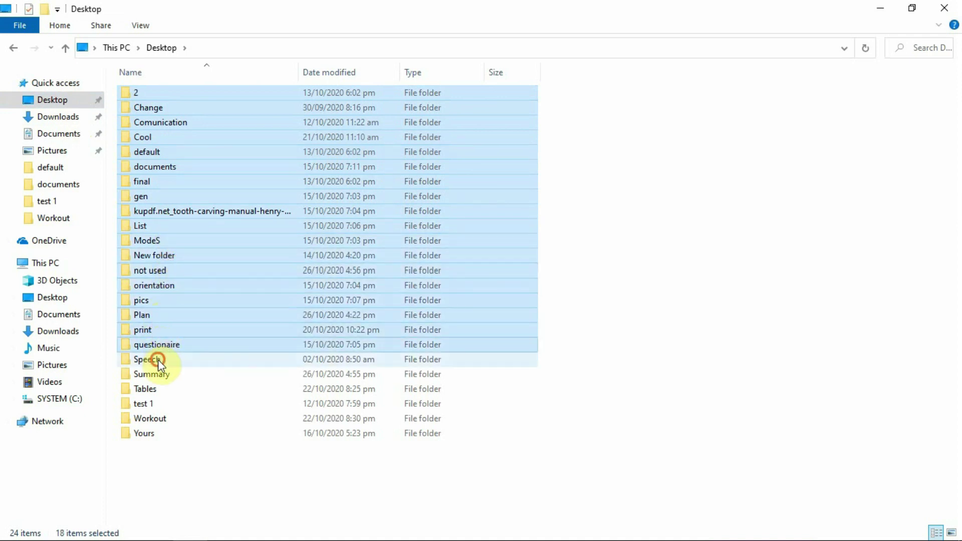
left_click(157, 360, "ctrl")
left_click(155, 374, "ctrl")
left_click(154, 389, "ctrl")
left_click(154, 404, "ctrl")
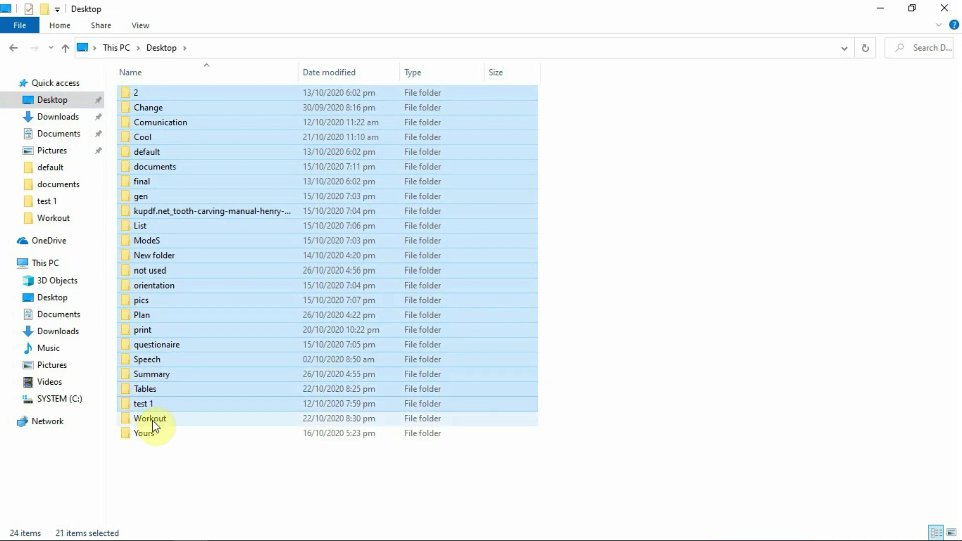
left_click(152, 419, "ctrl")
left_click(149, 435, "ctrl")
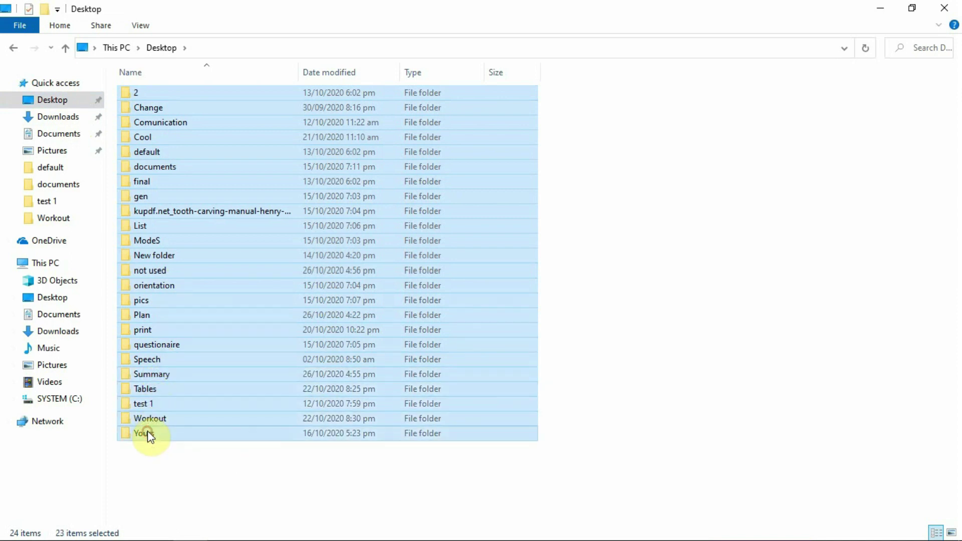
Mark the selected folders Hidden, including subfolders and files, with admin permission, ignoring the locked file.
right_click(173, 366)
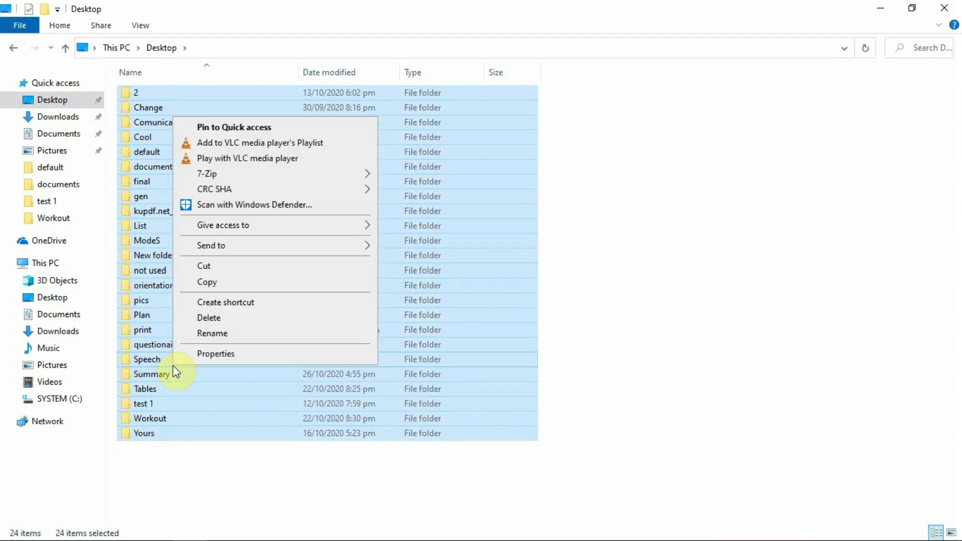
left_click(216, 353)
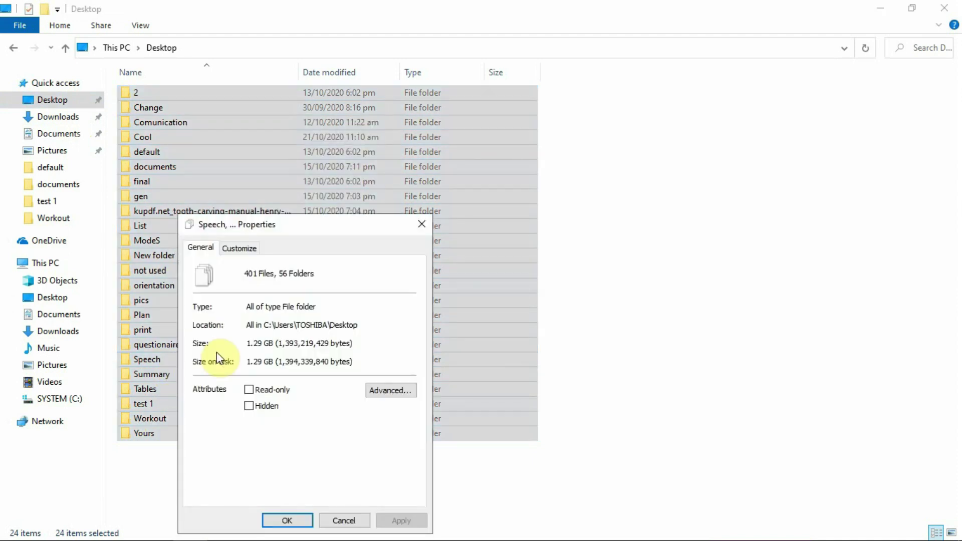
left_click(250, 406)
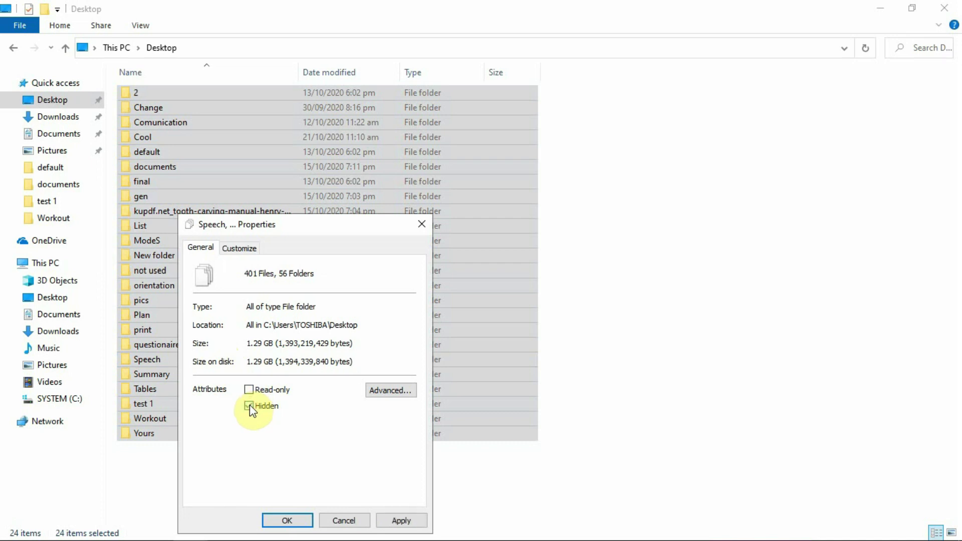
left_click(397, 521)
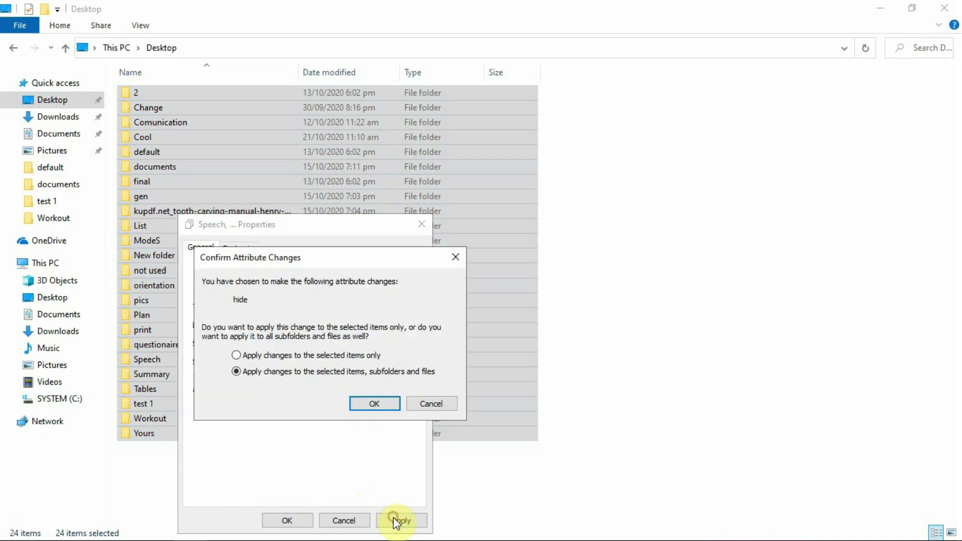
left_click(381, 404)
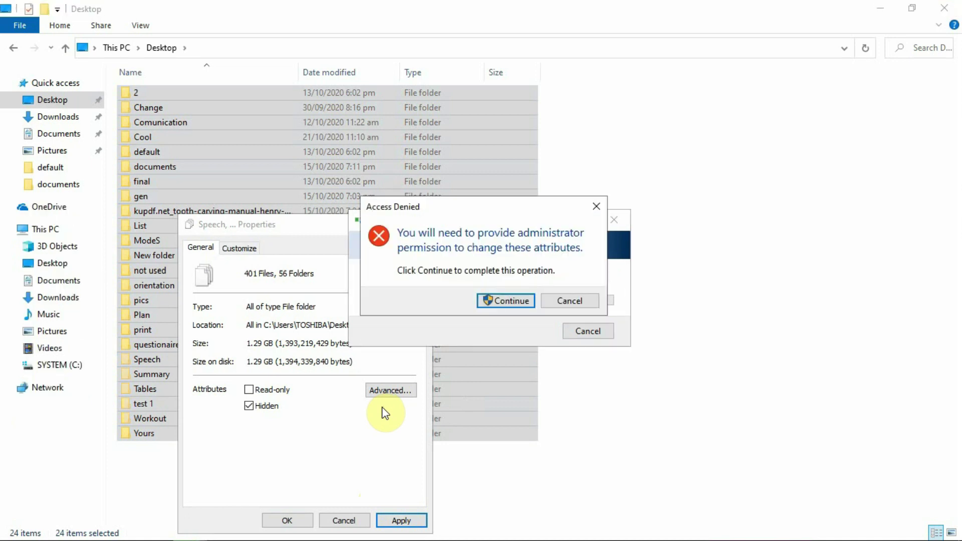
left_click(510, 300)
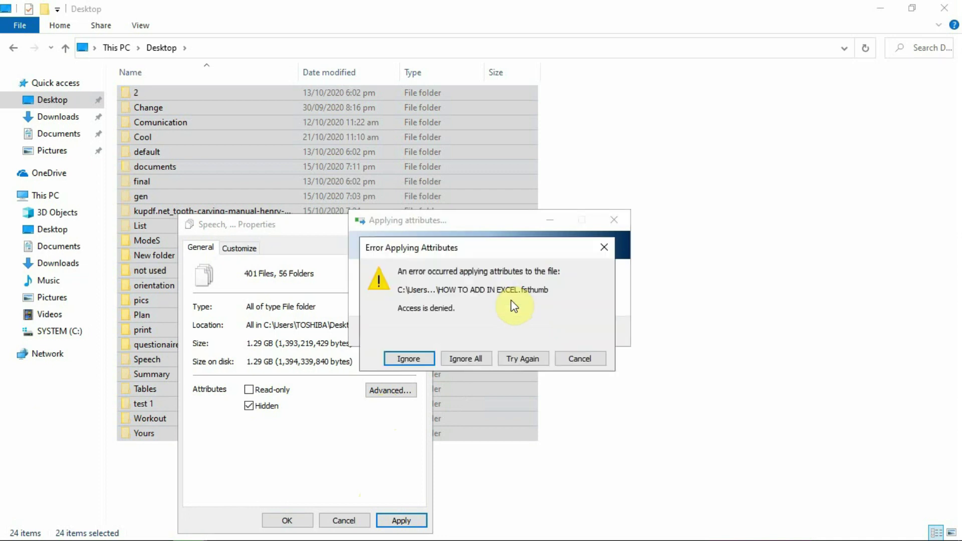
left_click(418, 357)
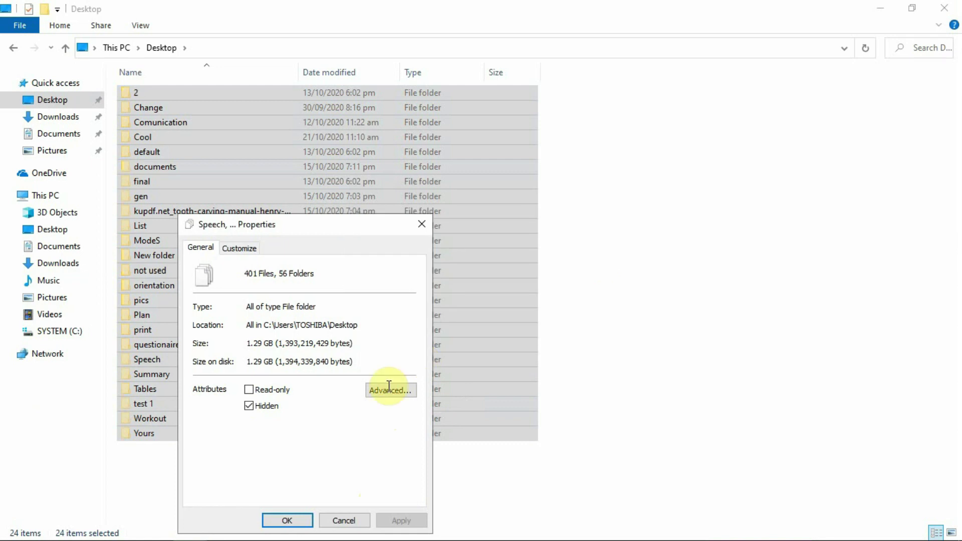
left_click(275, 517)
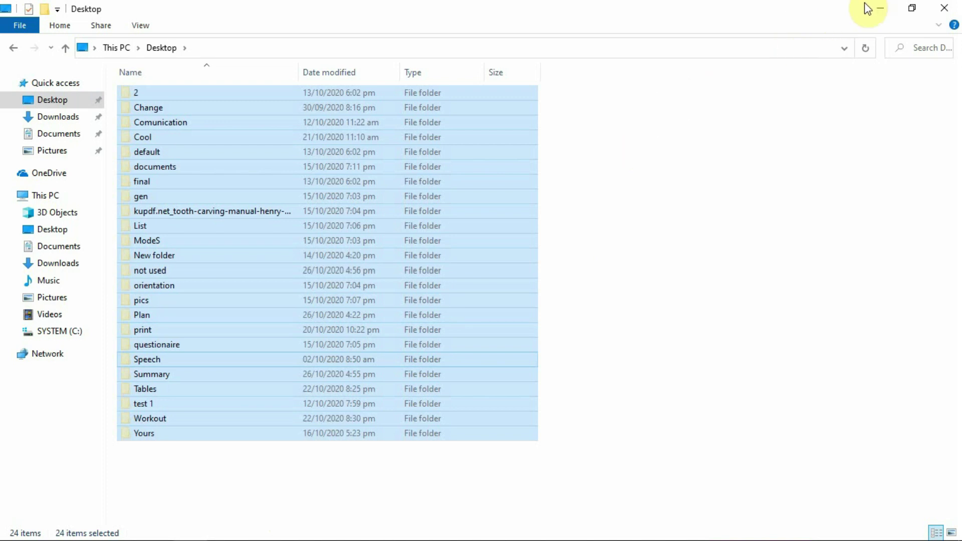
Turn off Hidden items in the View options so the desktop shows only This PC and Recycle Bin.
left_click(880, 4)
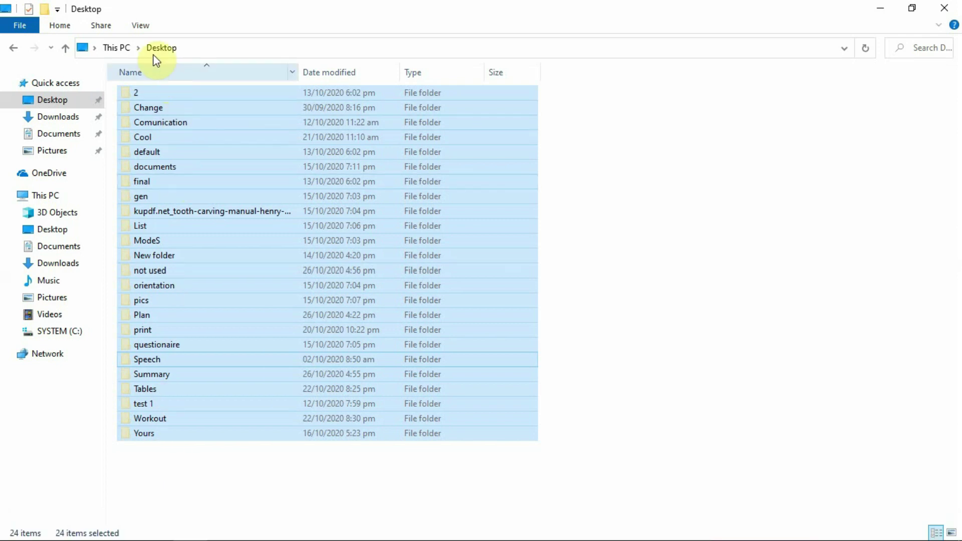
left_click(142, 26)
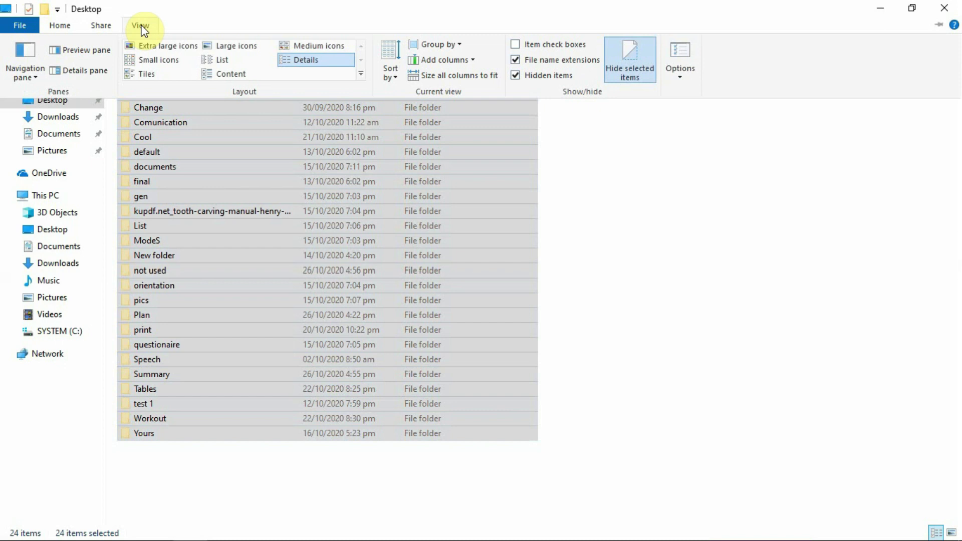
left_click(517, 76)
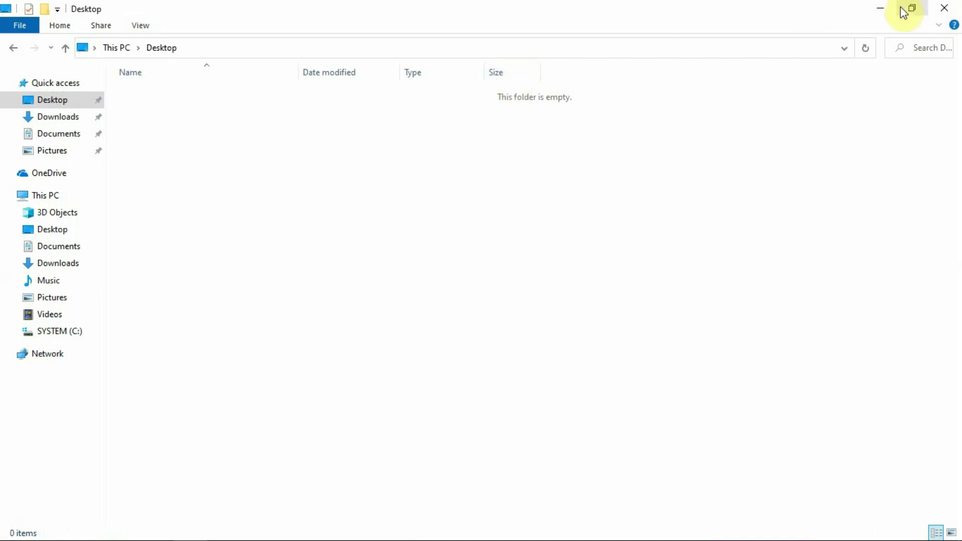
left_click(883, 9)
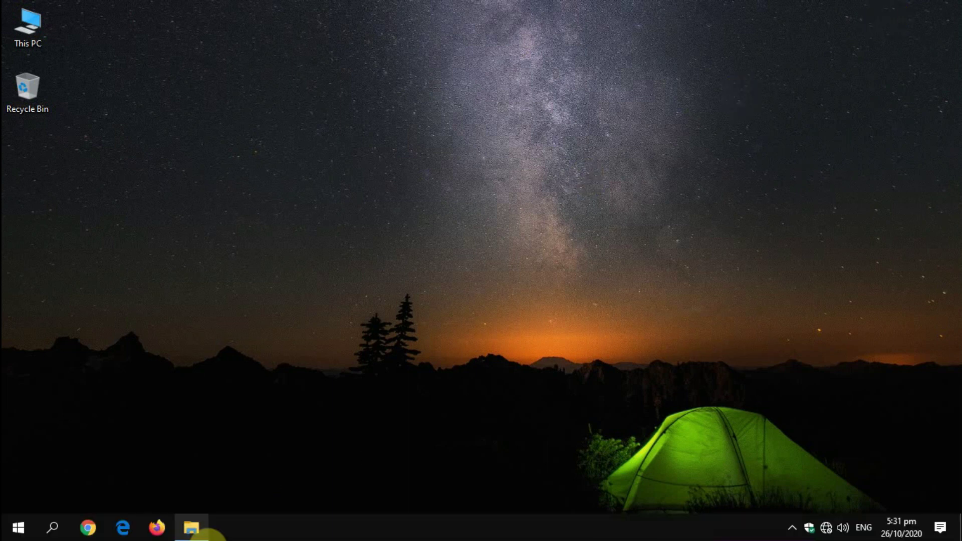
Restore File Explorer and turn Hidden items back on in the View options.
left_click(205, 535)
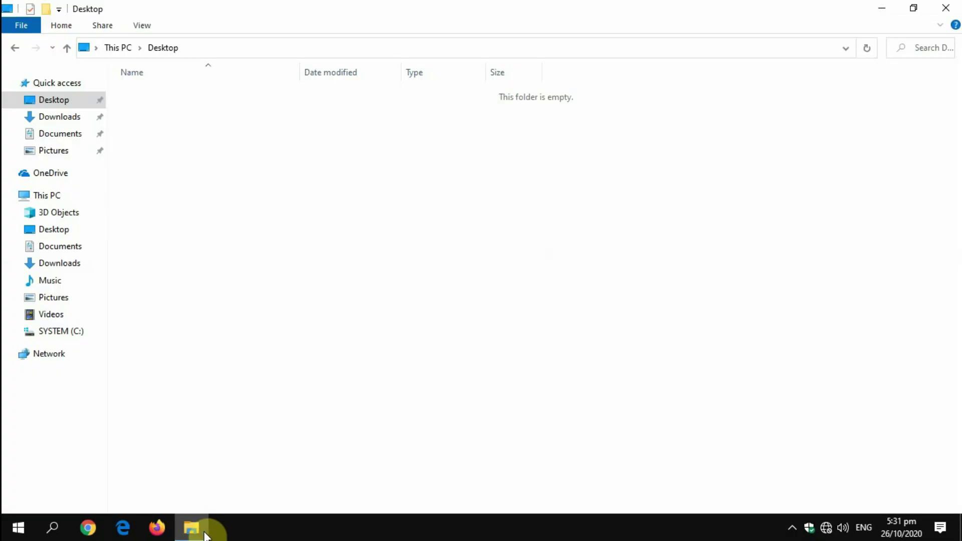
left_click(146, 25)
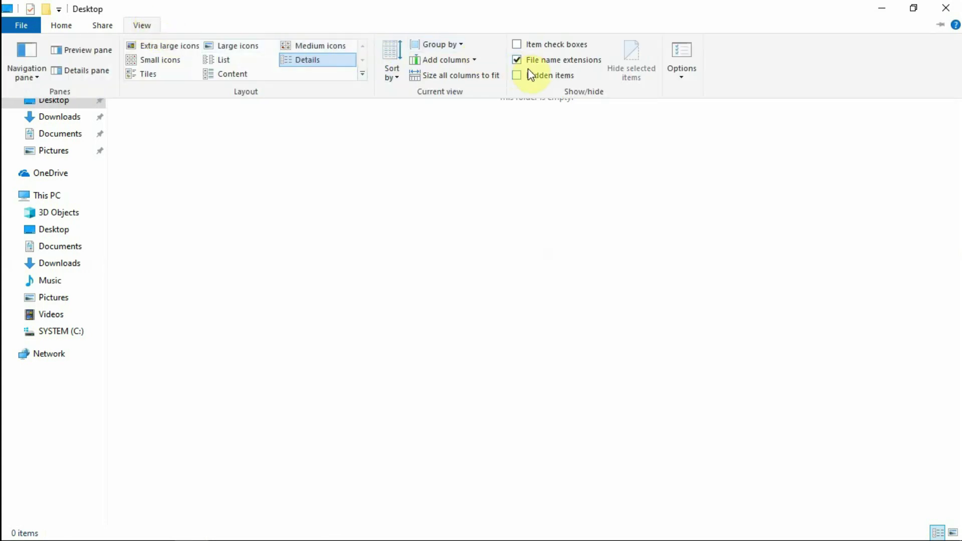
left_click(516, 76)
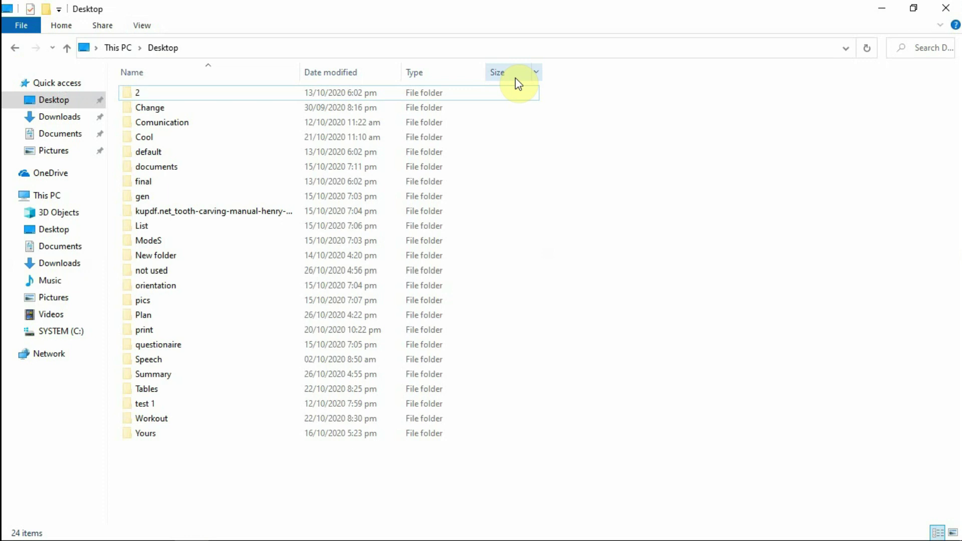
Select all 24 Desktop folders, from 2 through Yours.
left_click(207, 91)
left_click(202, 110, "ctrl")
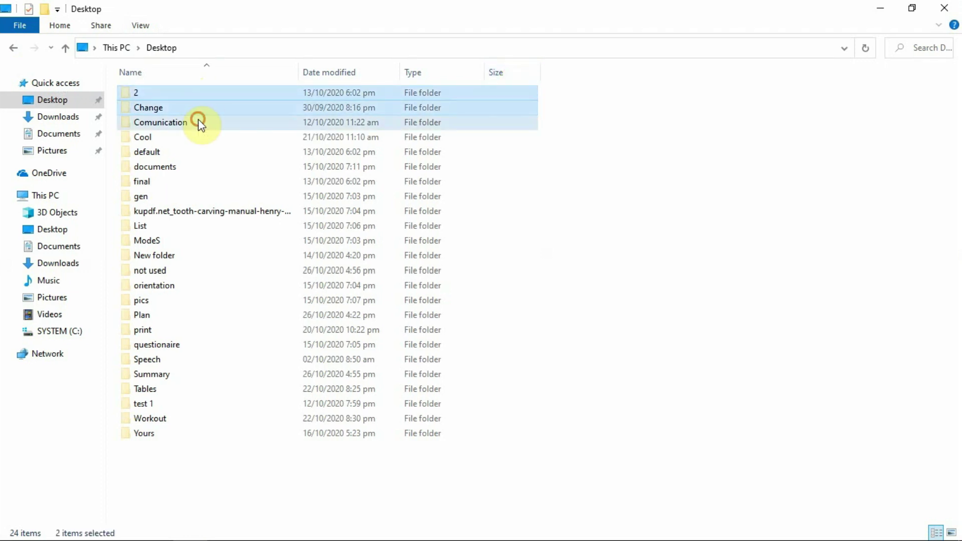
left_click(197, 122, "ctrl")
left_click(194, 137, "ctrl")
left_click(190, 151, "ctrl")
left_click(191, 166, "ctrl")
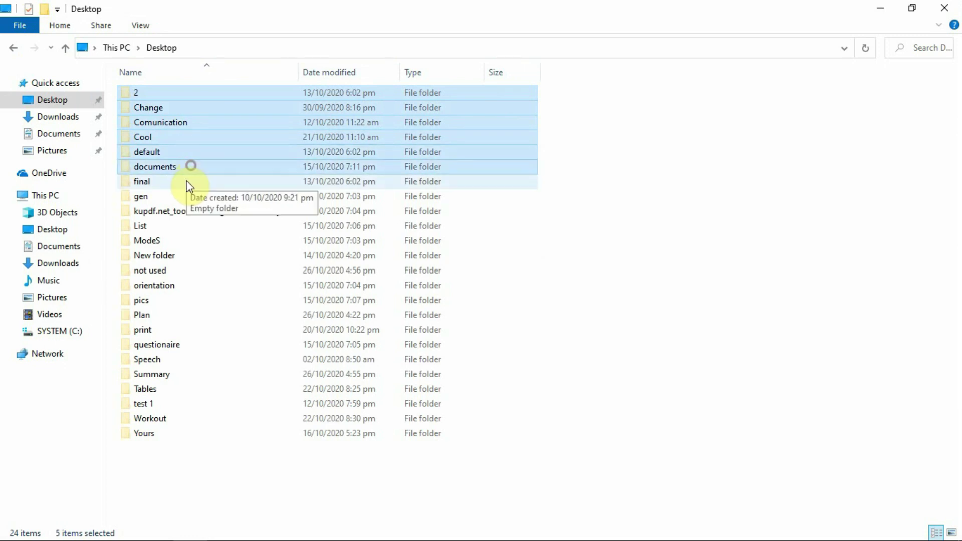
left_click(185, 181, "ctrl")
left_click(182, 196, "ctrl")
left_click(179, 211, "ctrl")
left_click(180, 227, "ctrl")
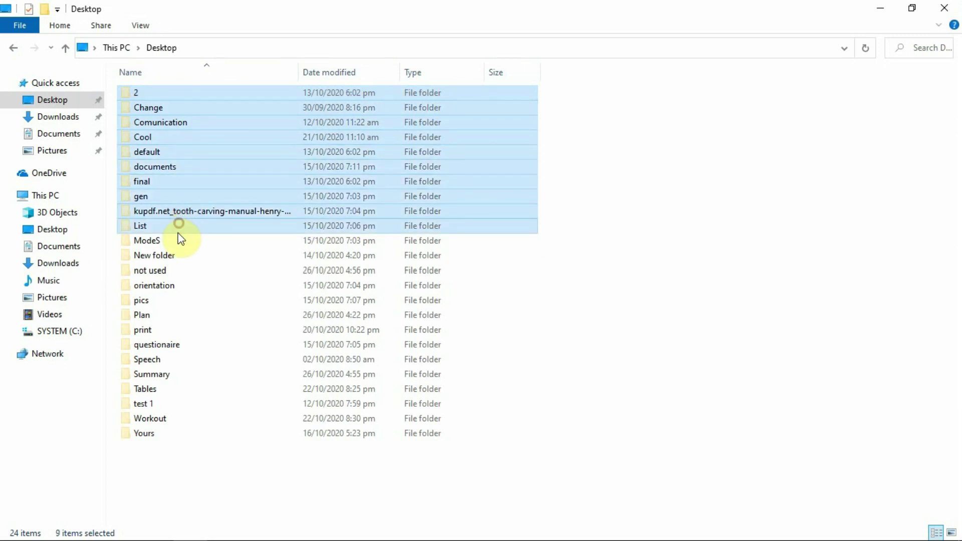
left_click(178, 242, "ctrl")
left_click(175, 246, "ctrl")
left_click(173, 254, "ctrl")
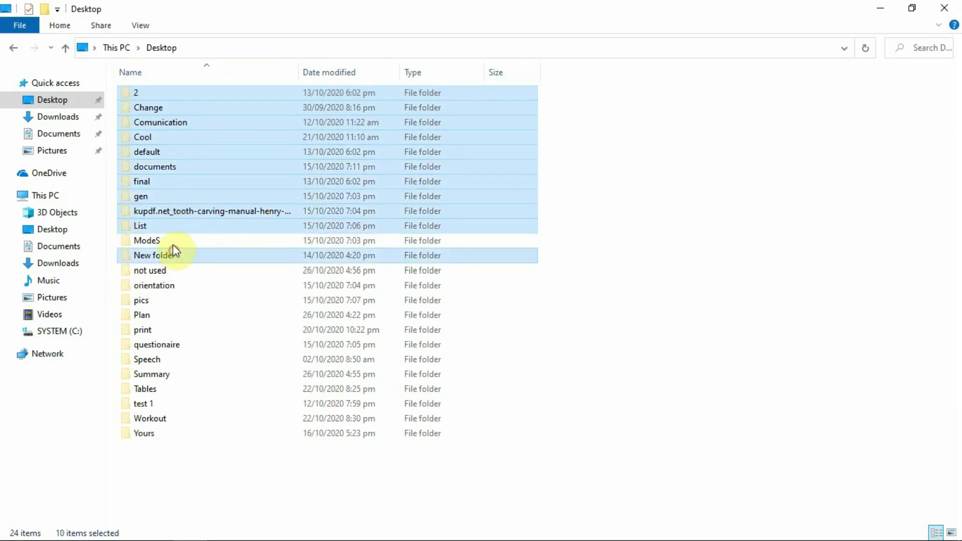
left_click(158, 240, "ctrl")
left_click(159, 272, "ctrl")
left_click(160, 288, "ctrl")
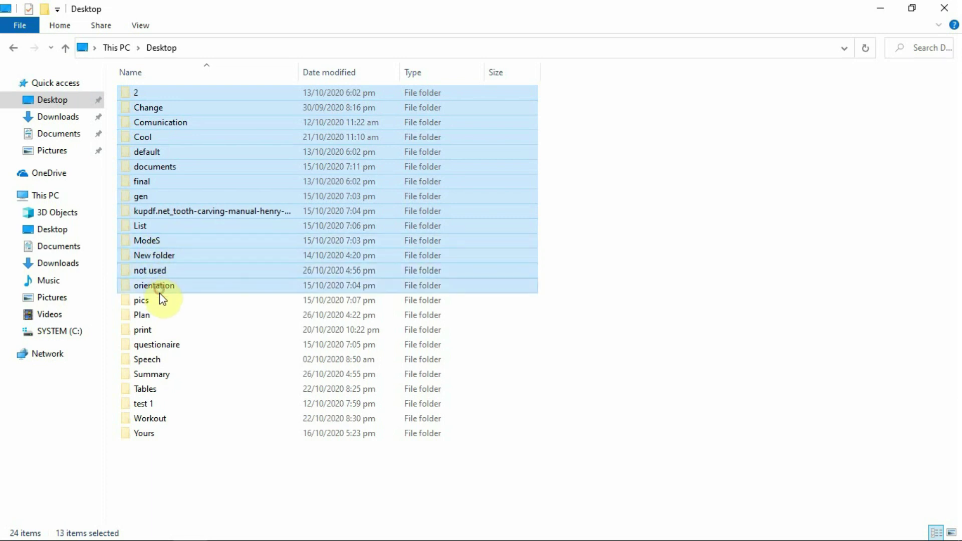
left_click(159, 301, "ctrl")
left_click(160, 315, "ctrl")
left_click(160, 330, "ctrl")
left_click(161, 344, "ctrl")
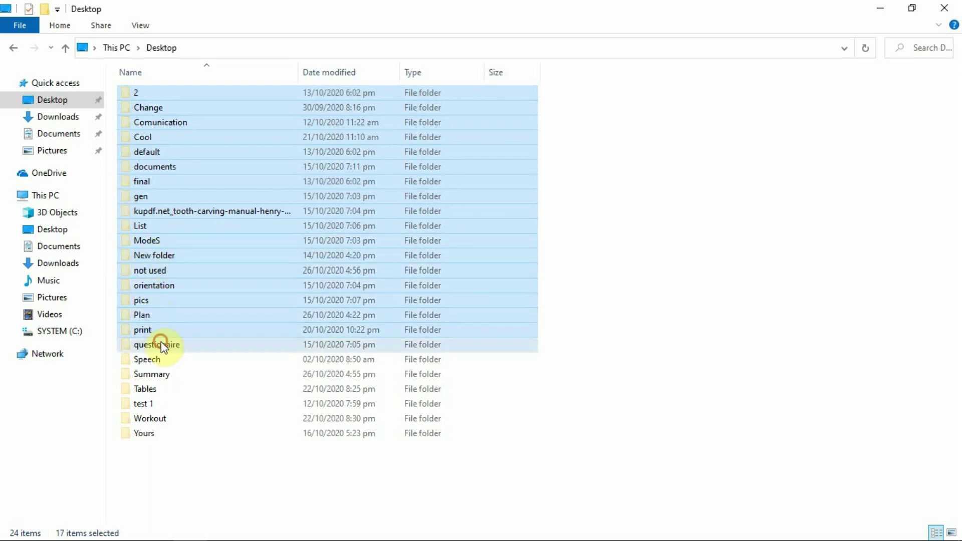
left_click(161, 372, "ctrl")
left_click(161, 358, "ctrl")
left_click(163, 391, "ctrl")
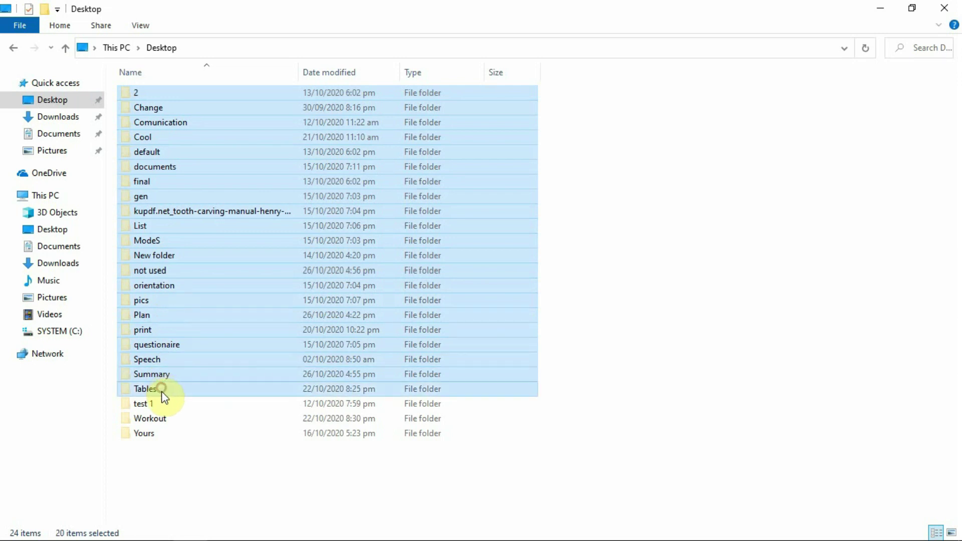
left_click(146, 402, "ctrl")
left_click(149, 417, "ctrl")
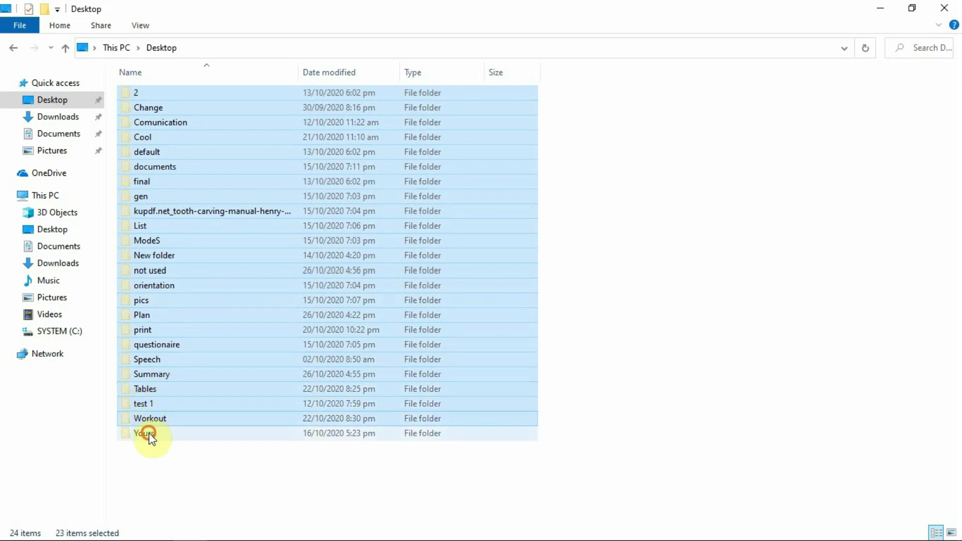
left_click(149, 433, "ctrl")
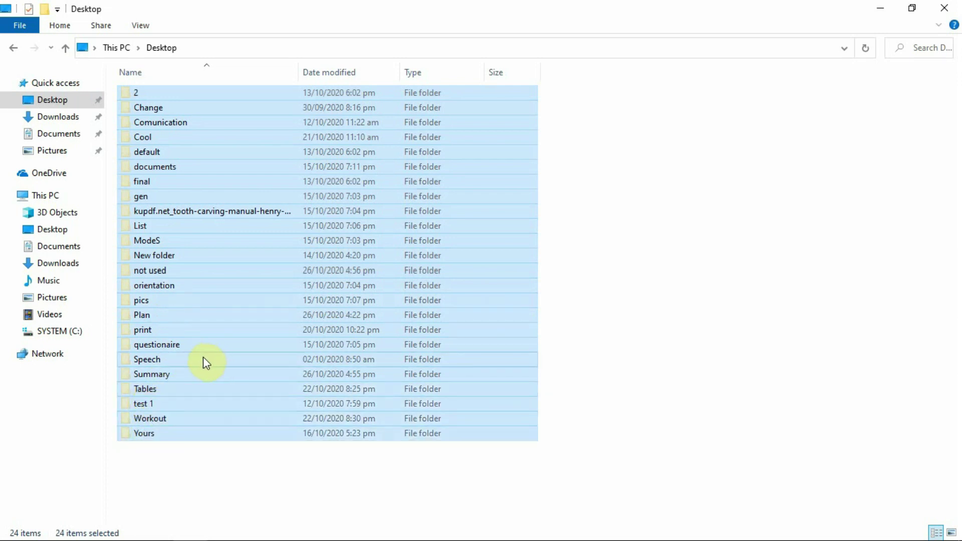
Clear the Hidden attribute on the folders and their contents, granting admin permission and ignoring the locked file.
right_click(214, 327)
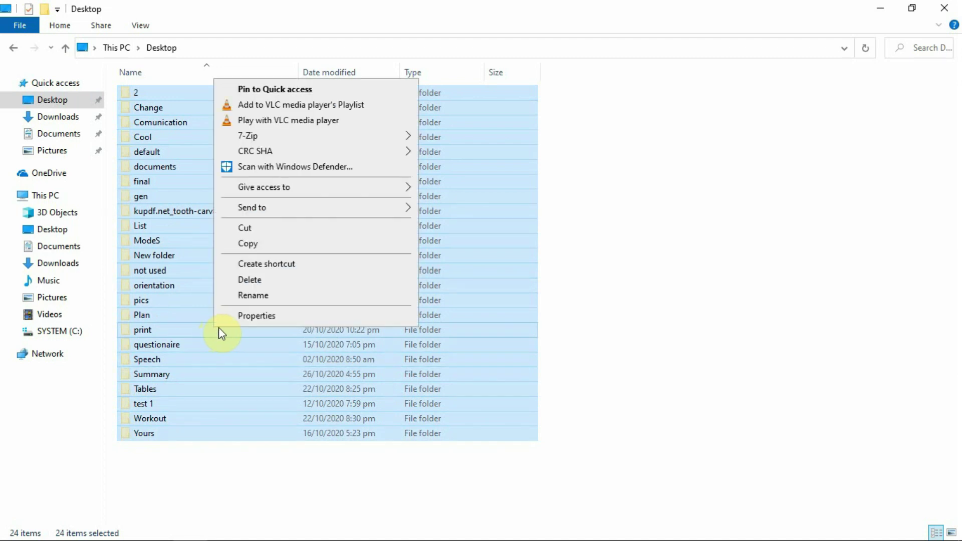
left_click(248, 315)
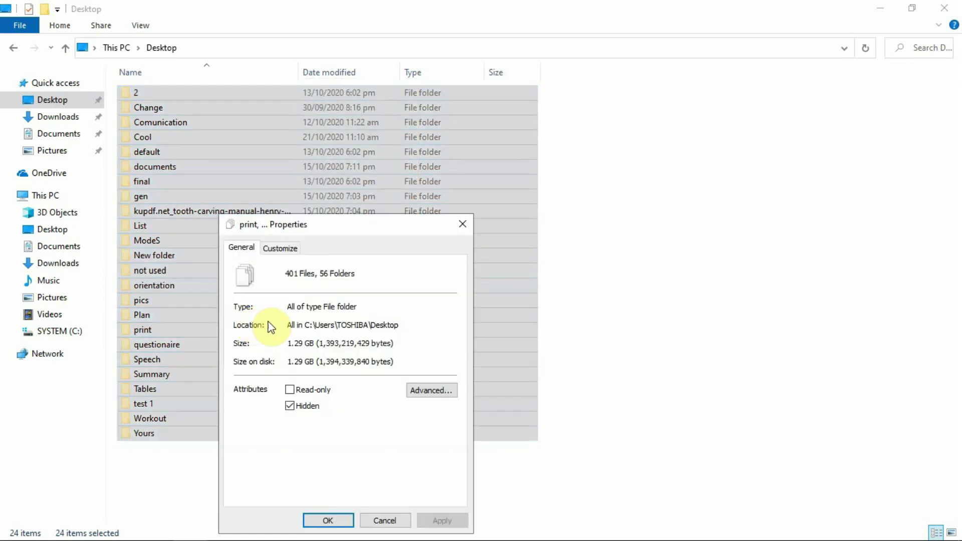
left_click(302, 406)
left_click(436, 519)
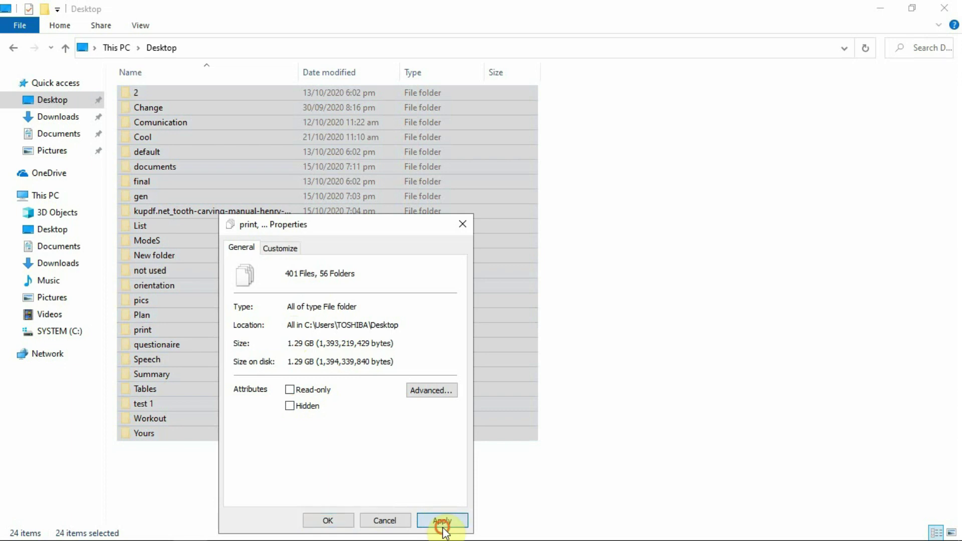
left_click(420, 408)
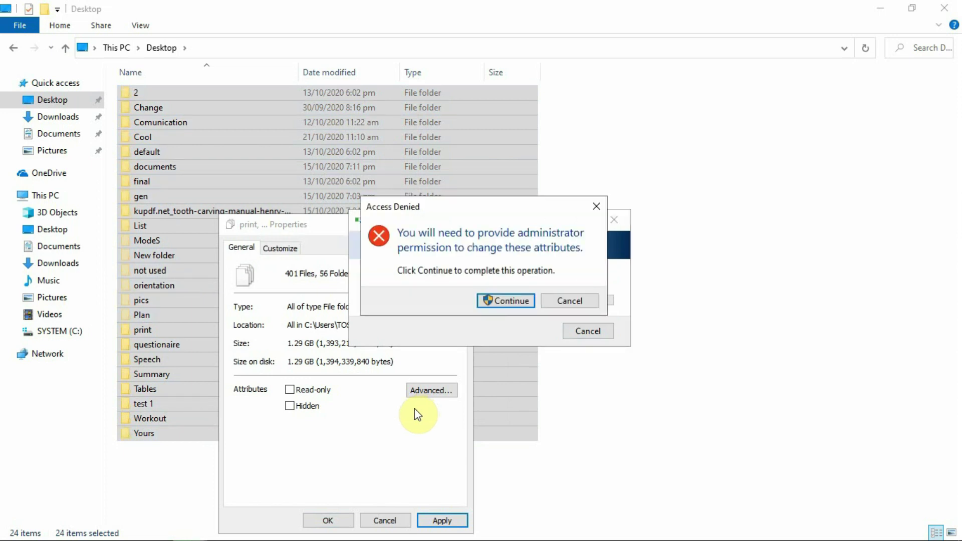
left_click(501, 297)
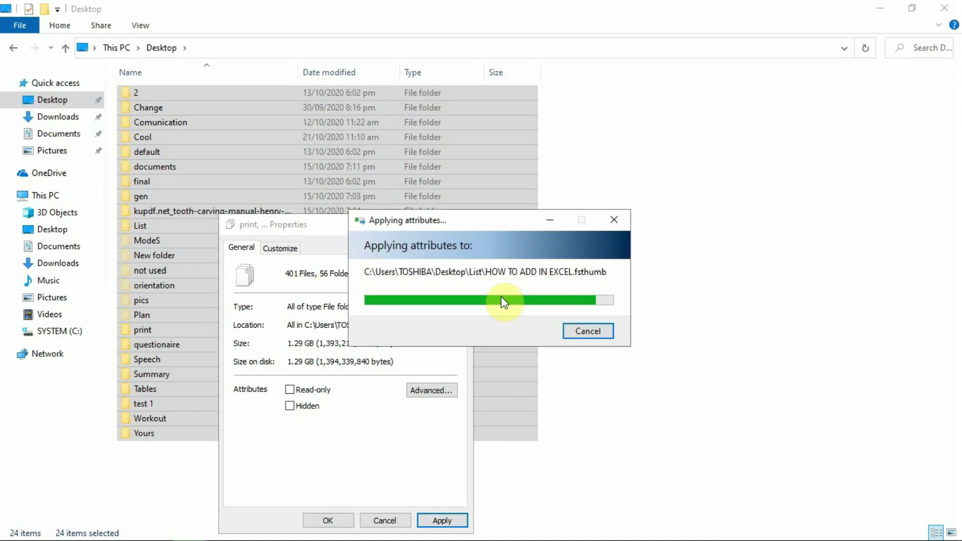
left_click(419, 361)
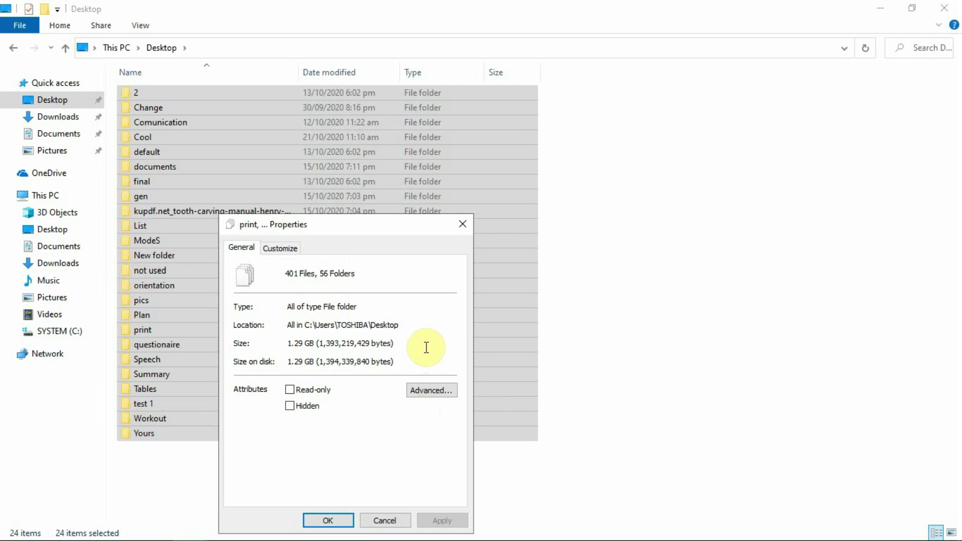
left_click(319, 520)
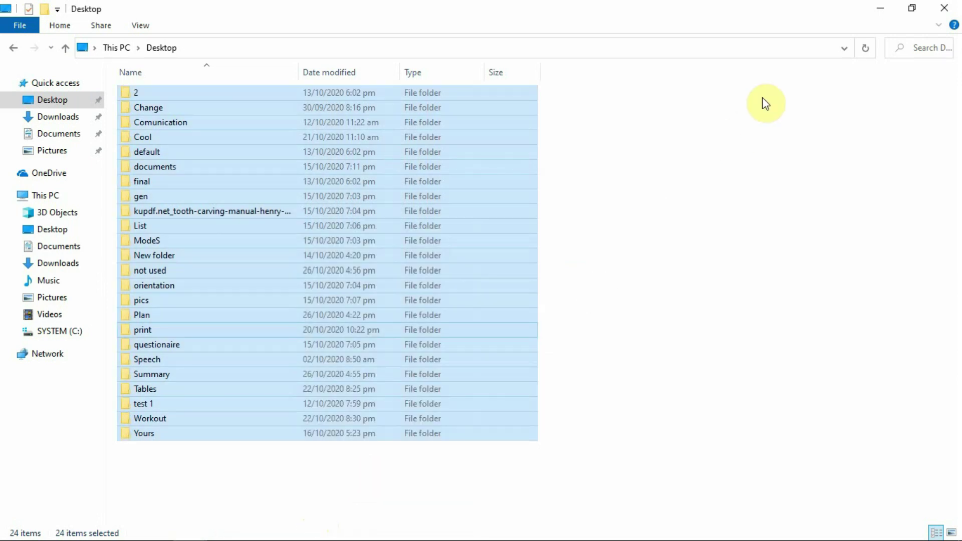
left_click(882, 8)
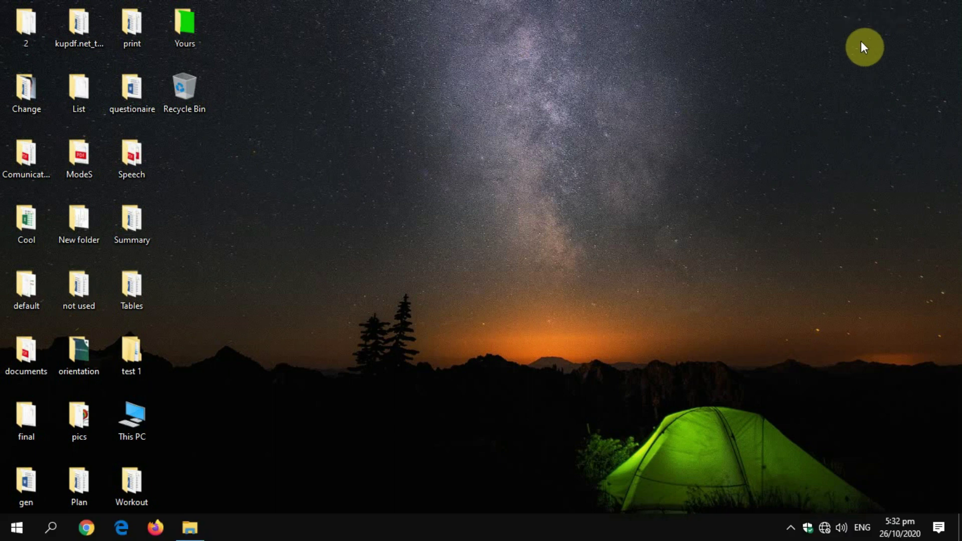